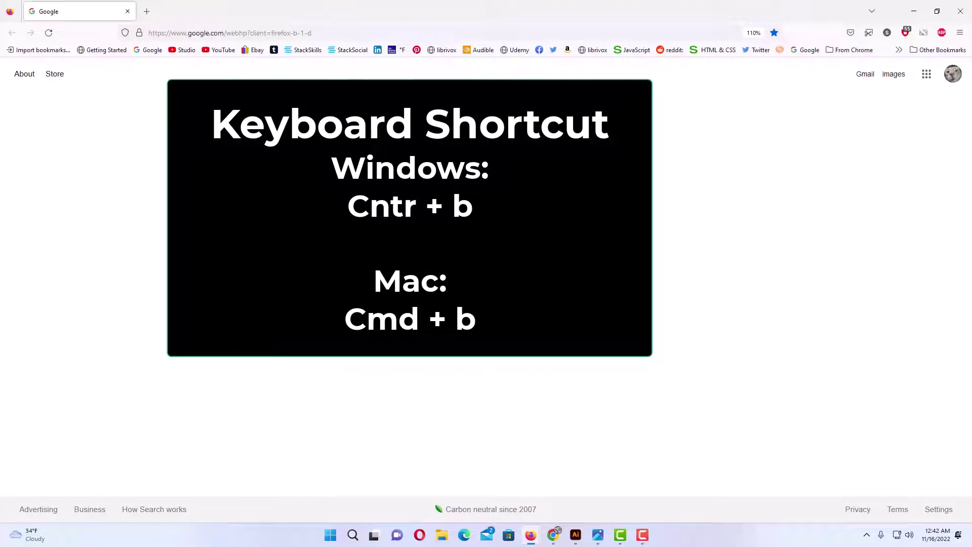
Step: Show the Bookmarks sidebar, search it for 'stacks', then clear the search
key(ctrl+b)
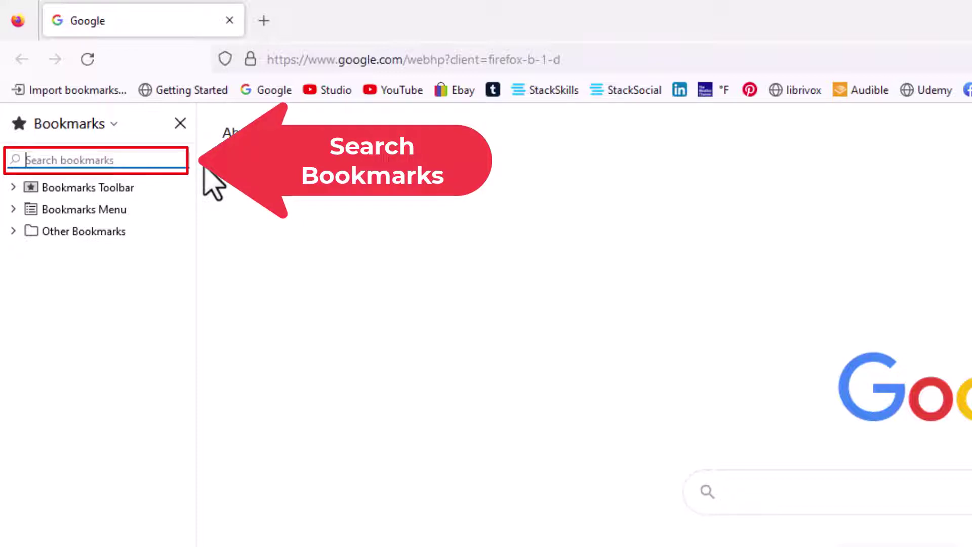
text(s)
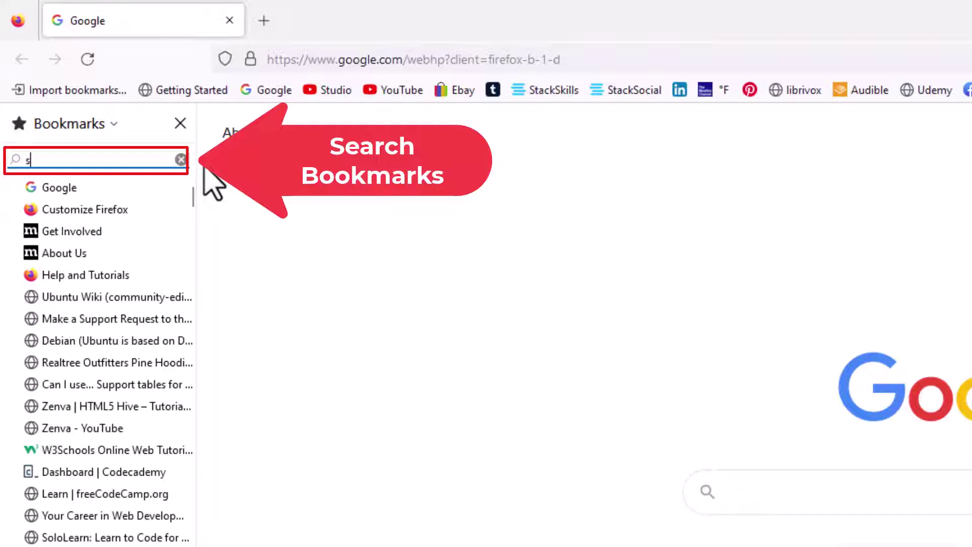
text(tacks)
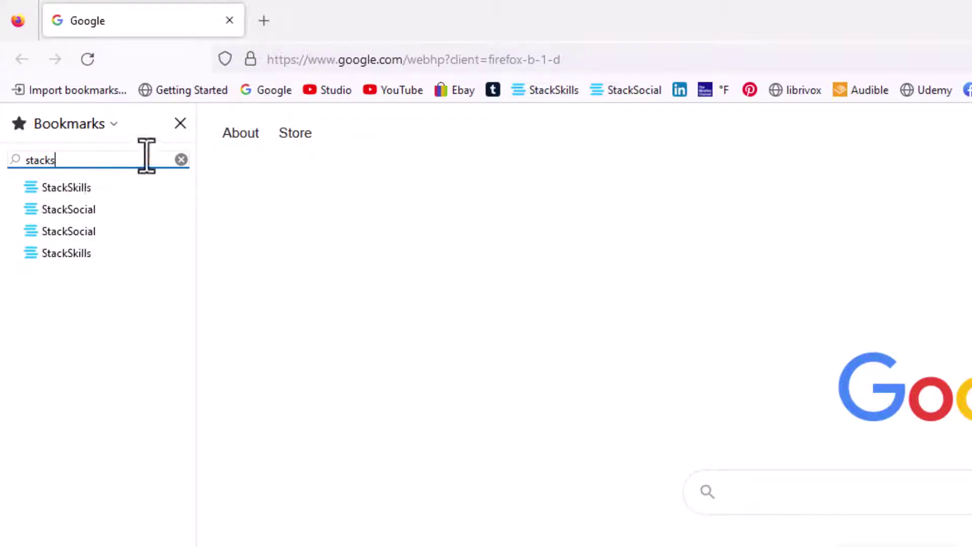
click(181, 159)
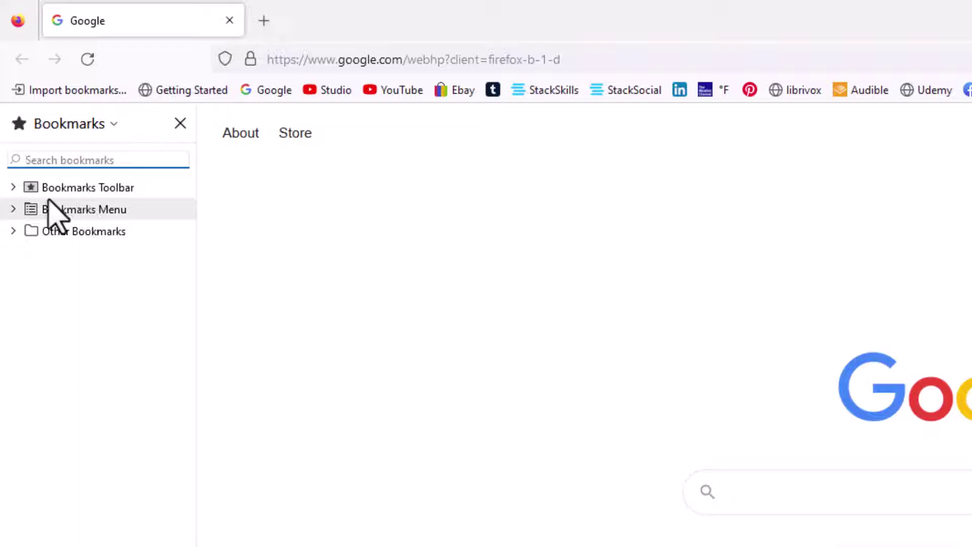
click(13, 188)
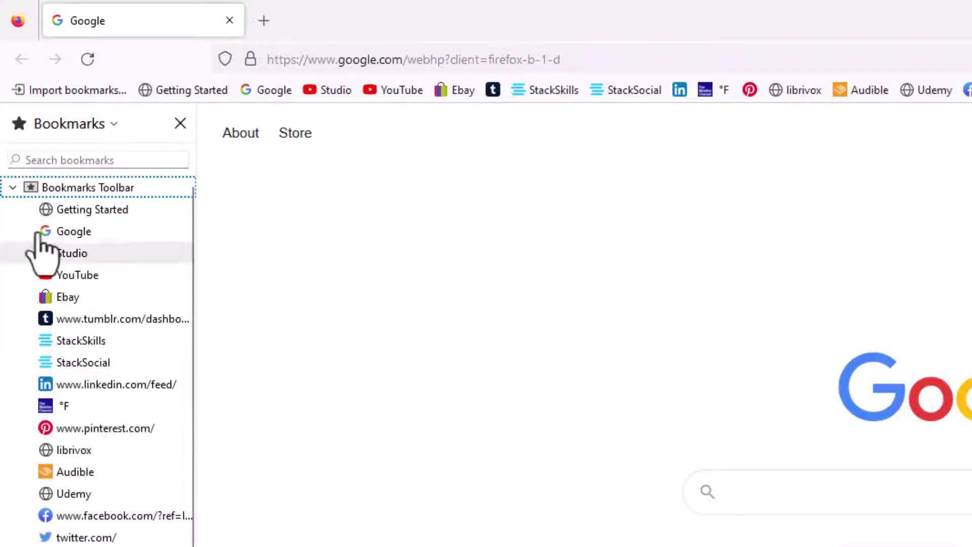
click(13, 188)
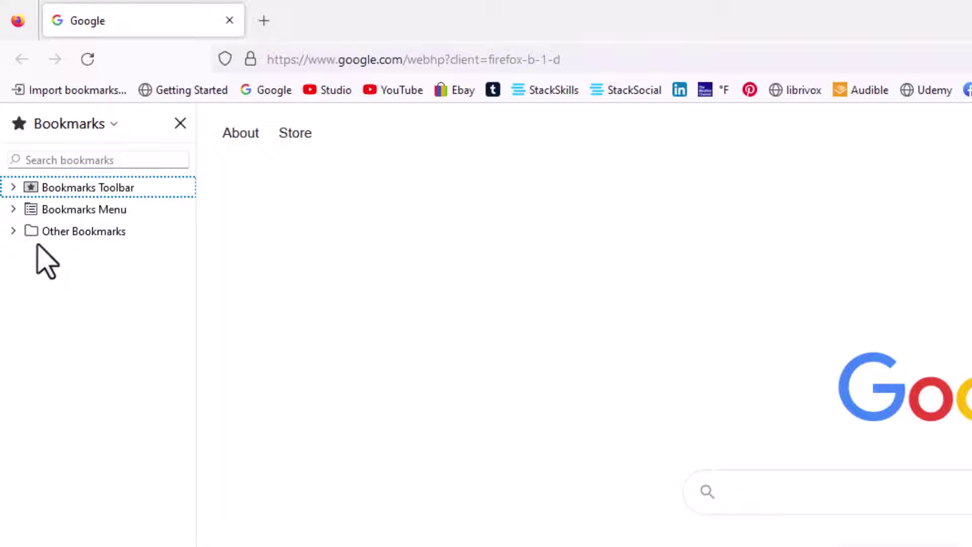
click(13, 232)
click(13, 232)
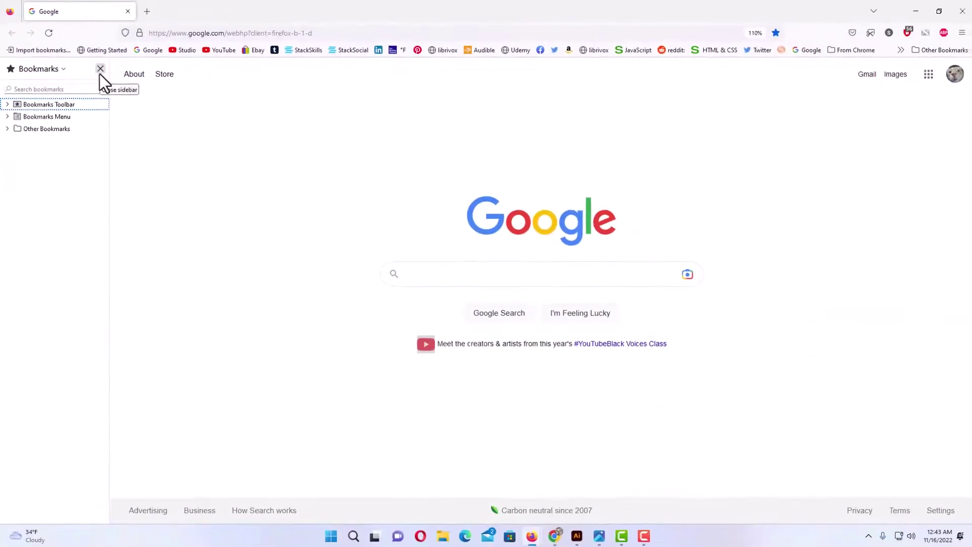
Step: Close the sidebar and show the main menu's Bookmarks submenu with recent bookmarks
click(100, 70)
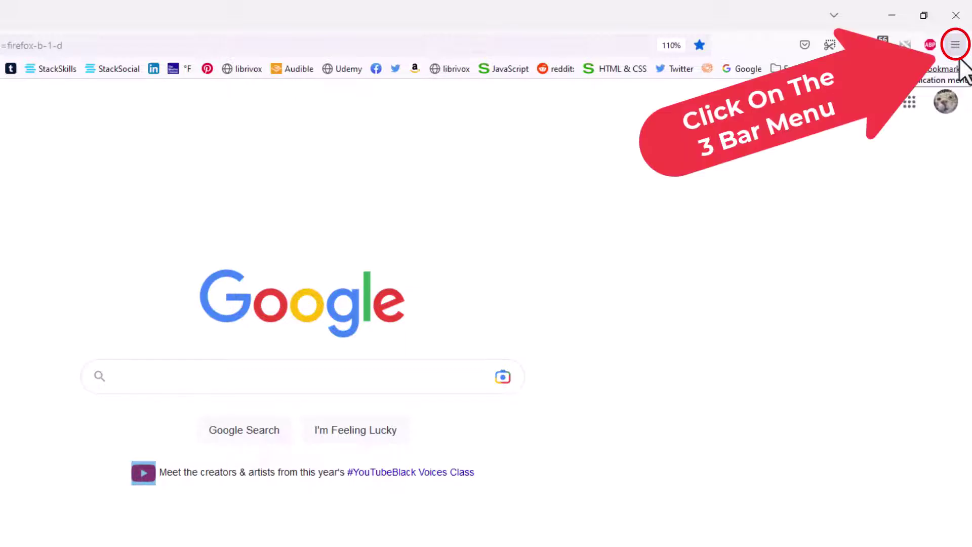
click(955, 46)
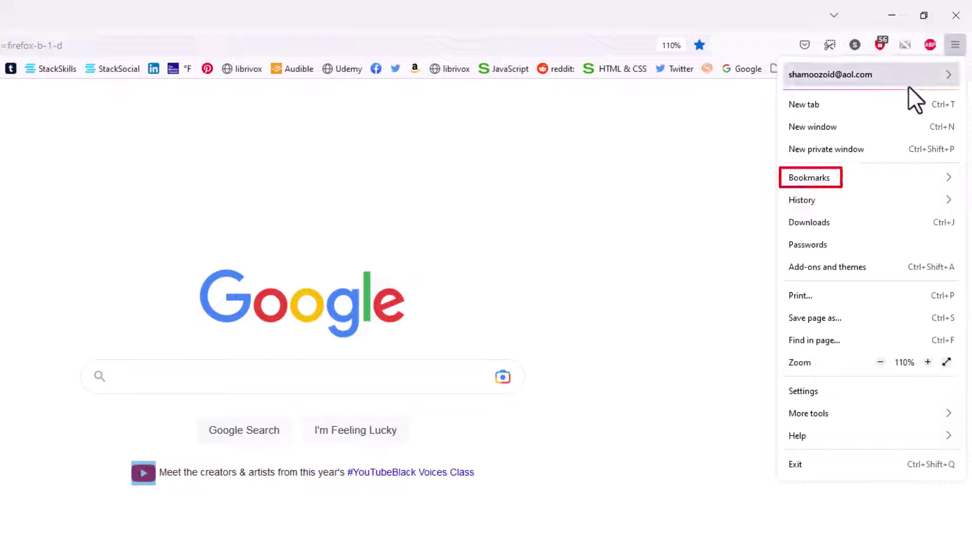
click(839, 177)
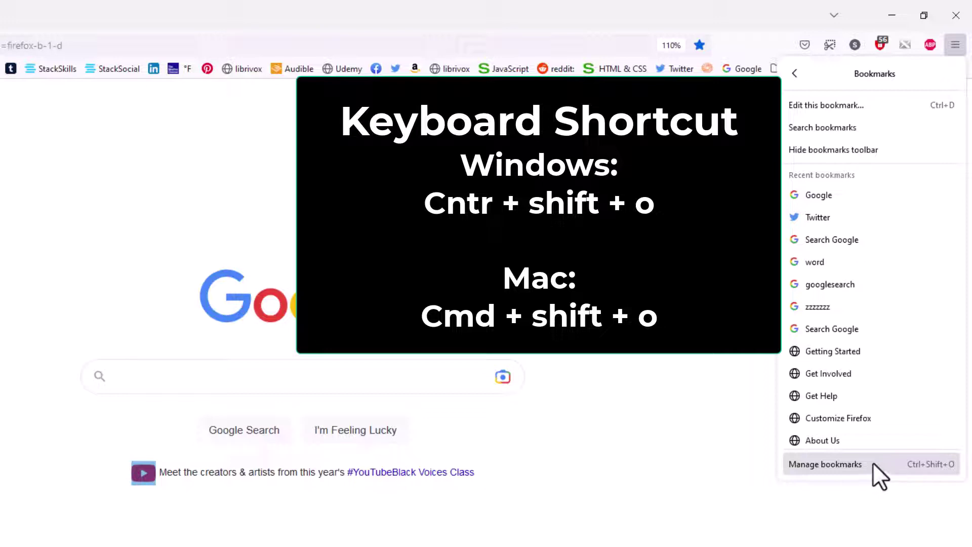
Step: In the Library, browse the Shopping and html Class folders, ending on Web Design Essensual
click(847, 466)
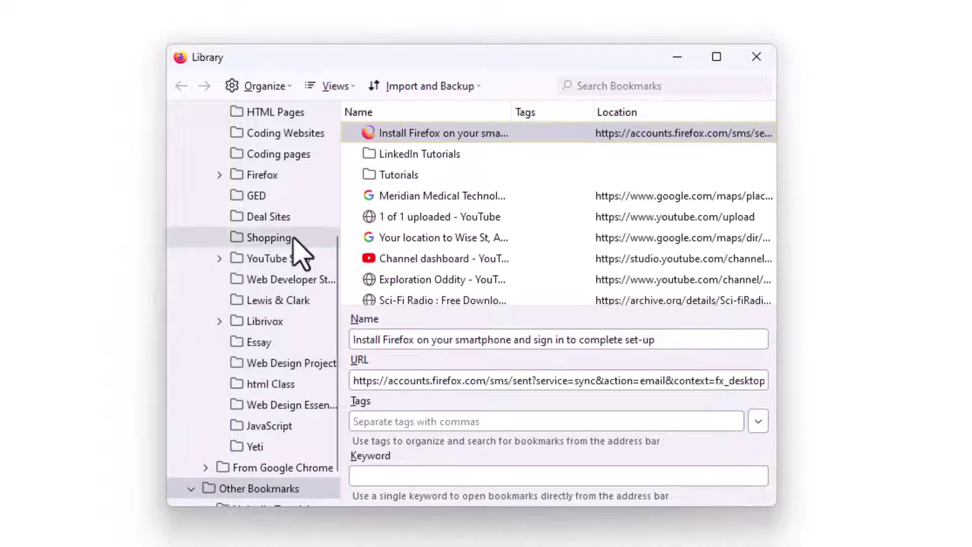
scroll(293, 237, up, 2)
scroll(302, 256, down, 2)
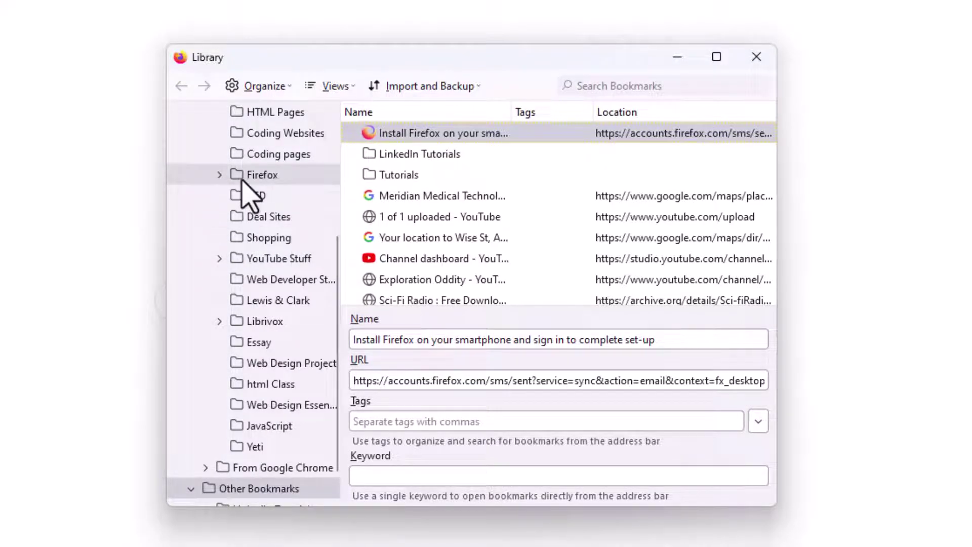
click(219, 175)
click(219, 174)
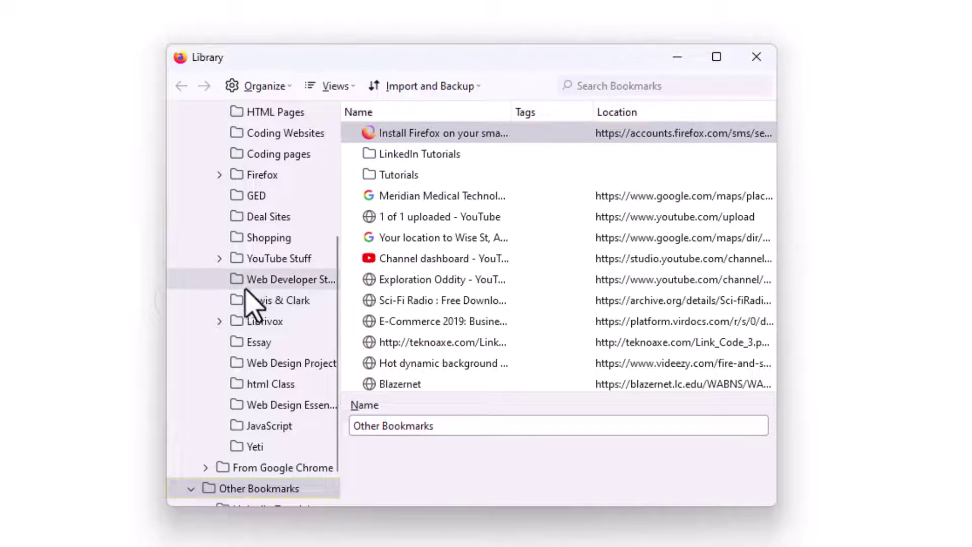
click(260, 238)
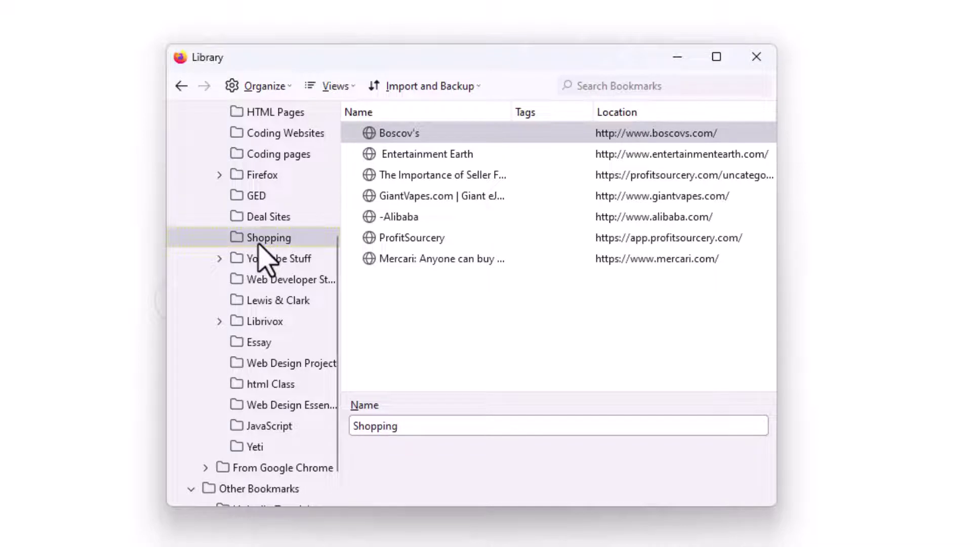
click(268, 384)
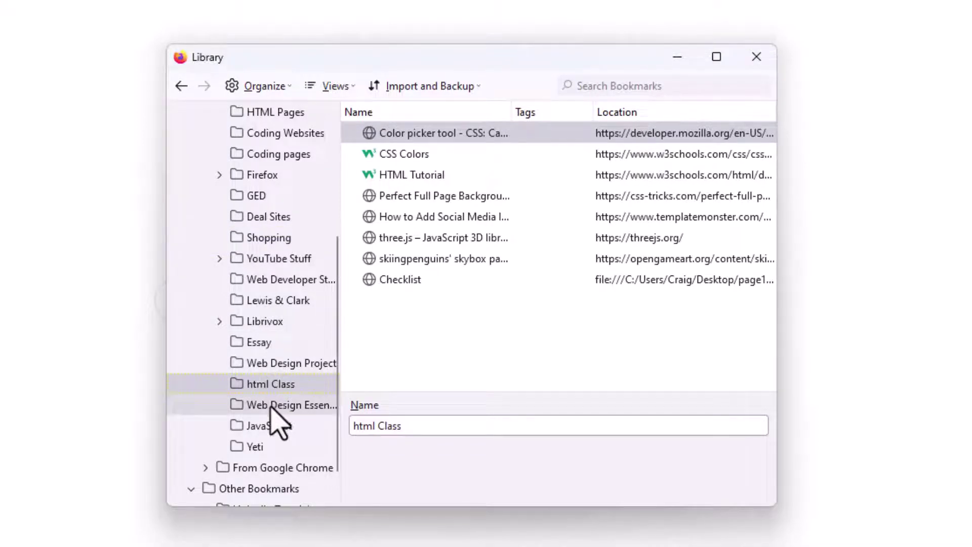
click(271, 407)
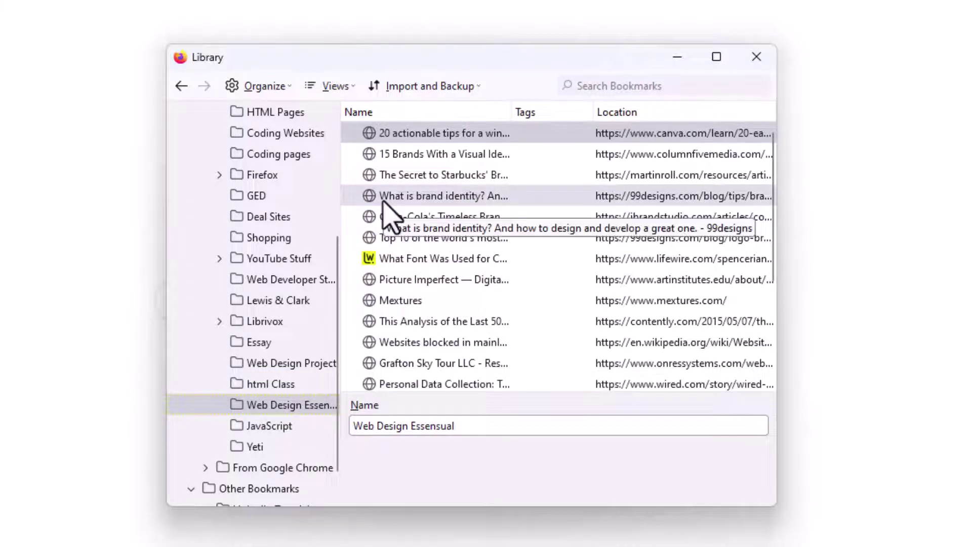
Step: Sort the Web Design Essensual folder's bookmarks by name
right_click(287, 412)
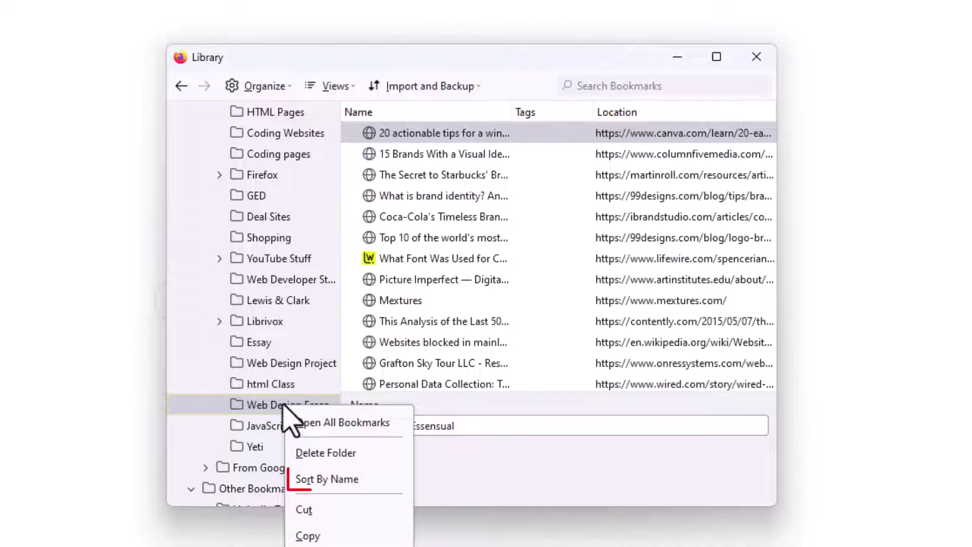
click(385, 485)
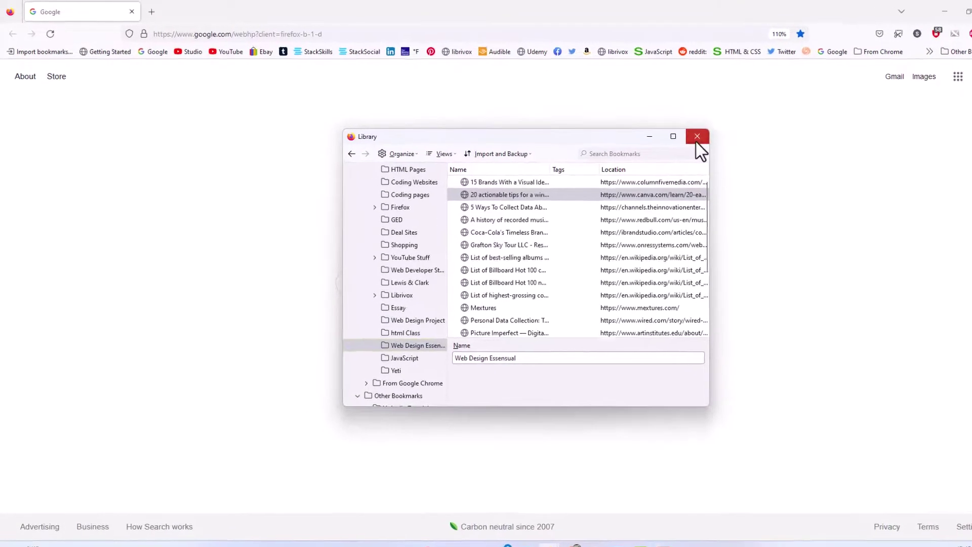
Step: Close the Library and search bookmarks only from the address bar with '* stacksk'
click(696, 141)
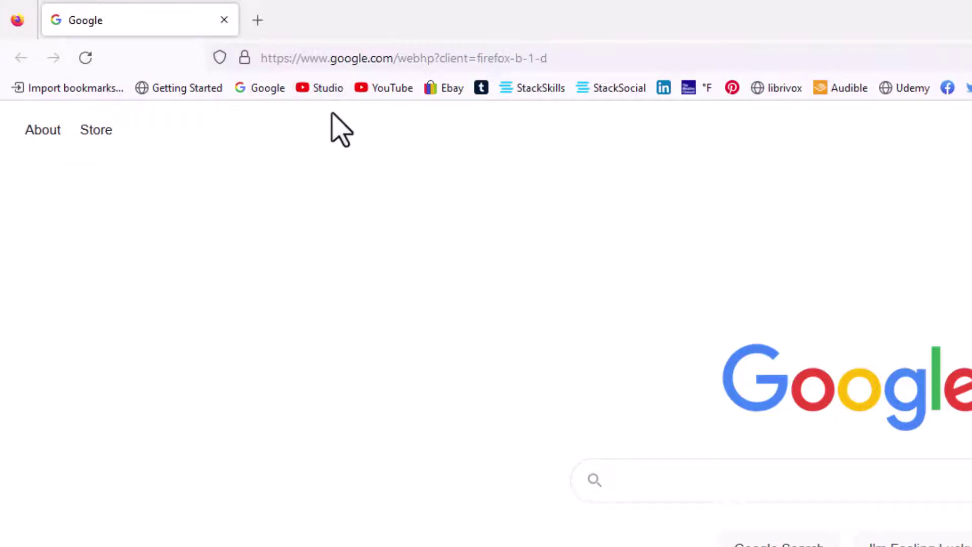
click(334, 59)
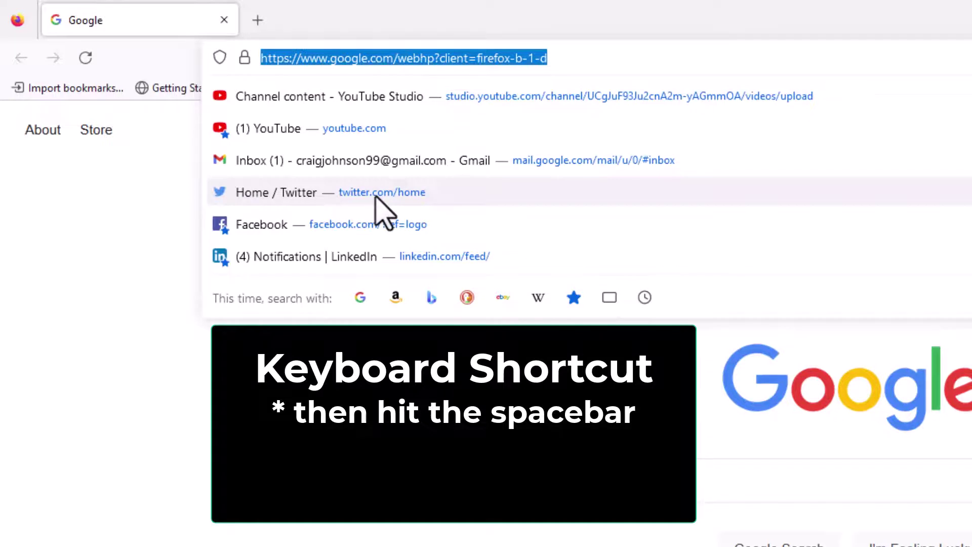
text(*)
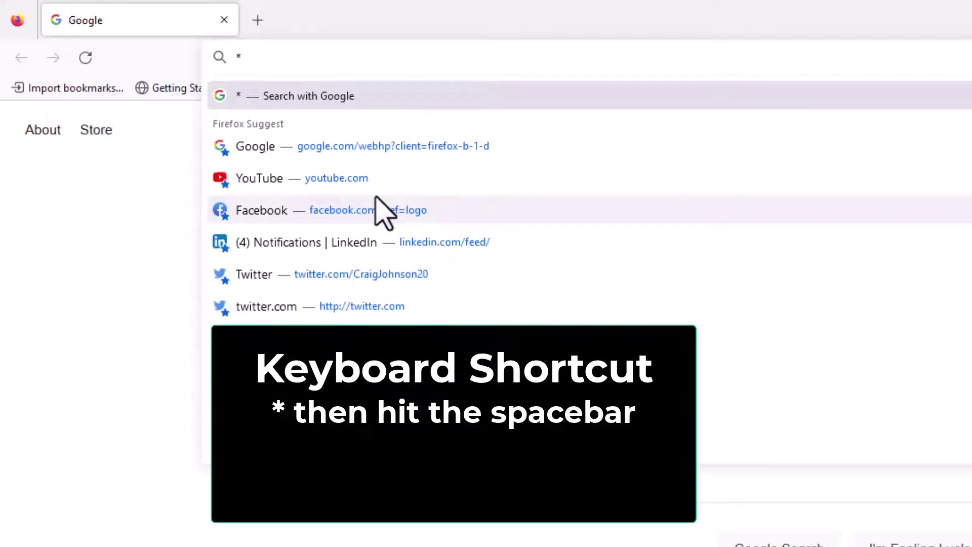
key(space)
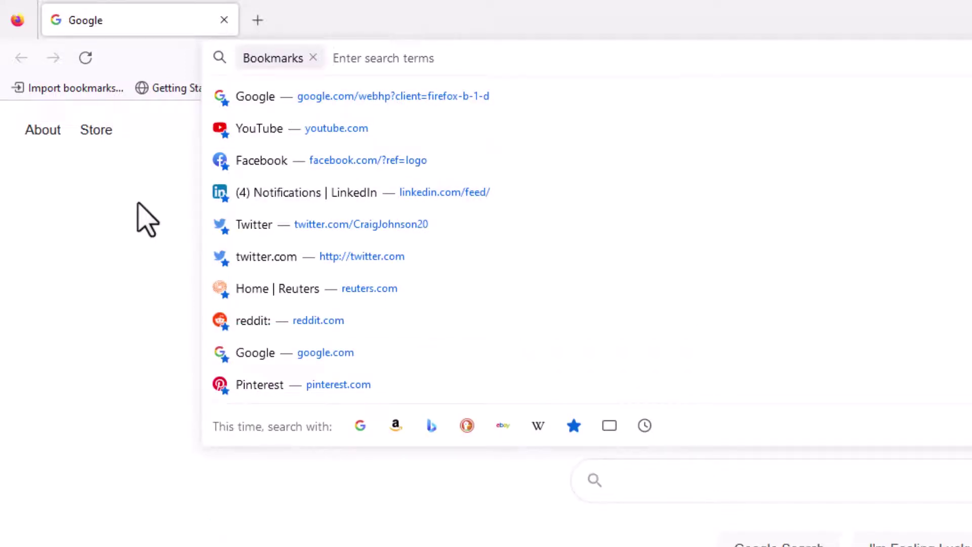
text(s)
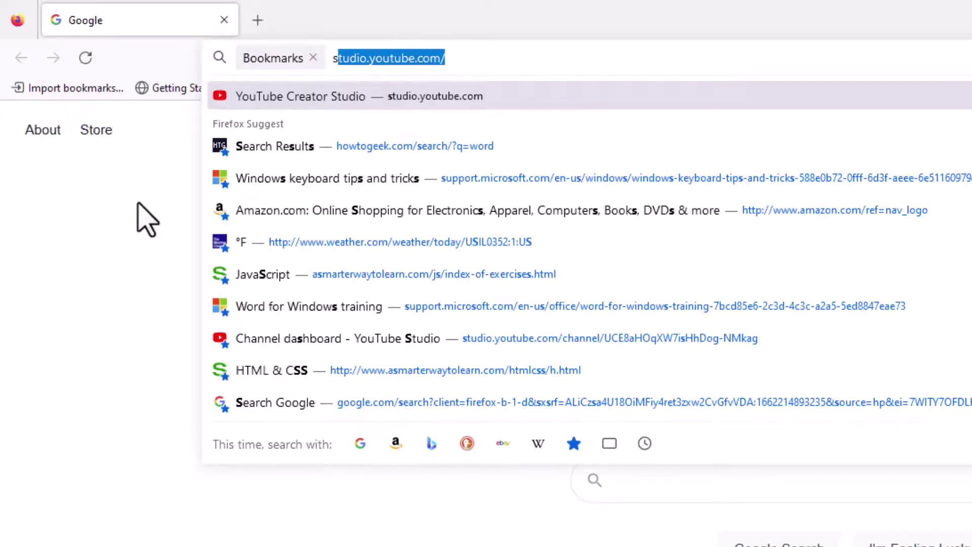
text(tackskills)
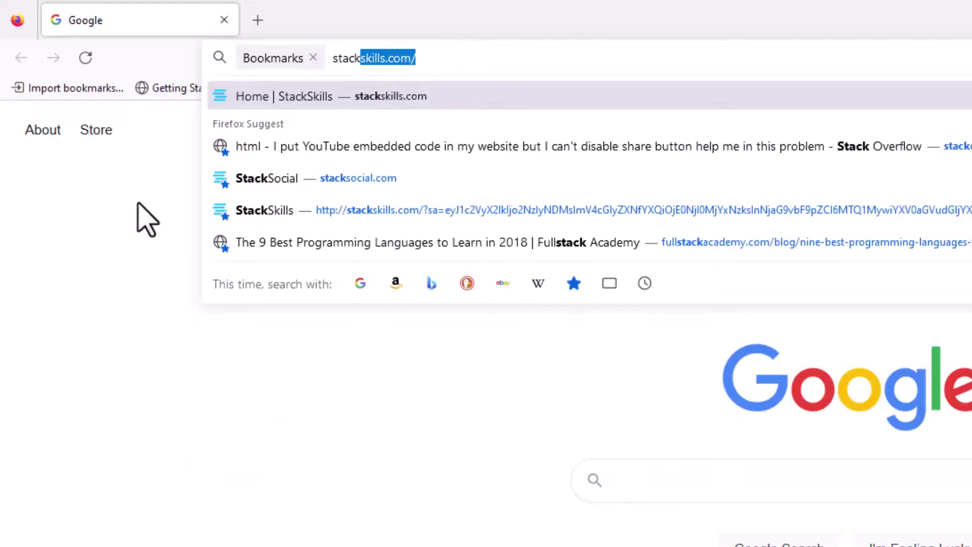
text(k)
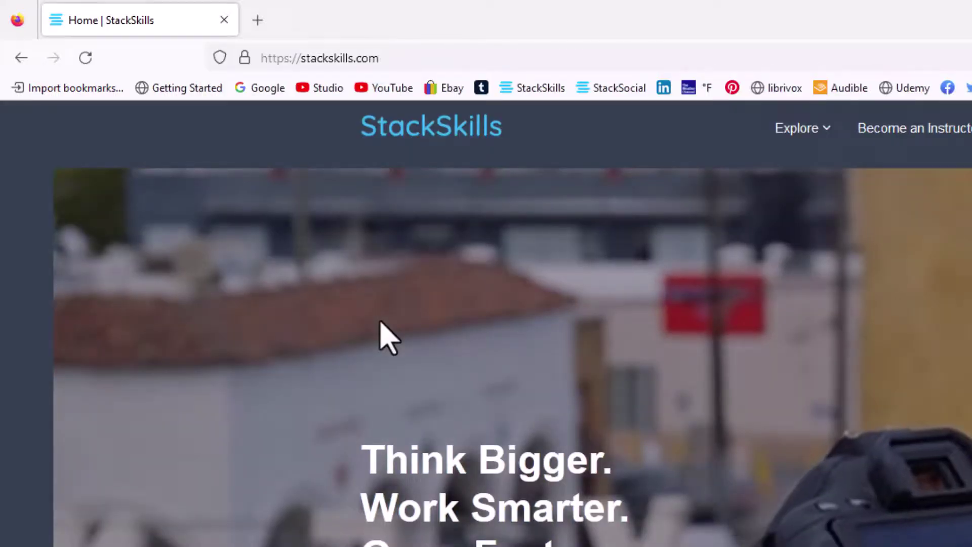
Step: Go back to Google and choose Search bookmarks from the menu's Bookmarks submenu
key(alt+Left)
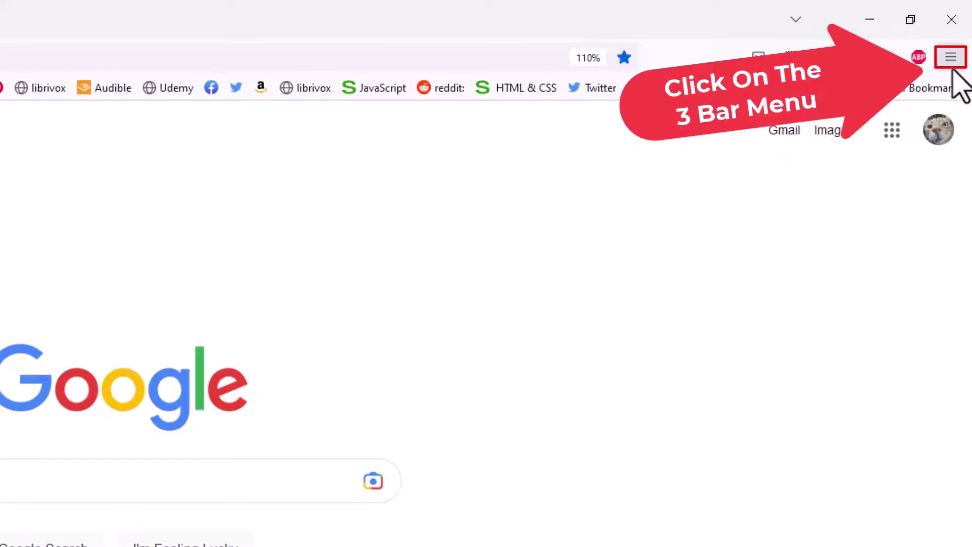
click(953, 62)
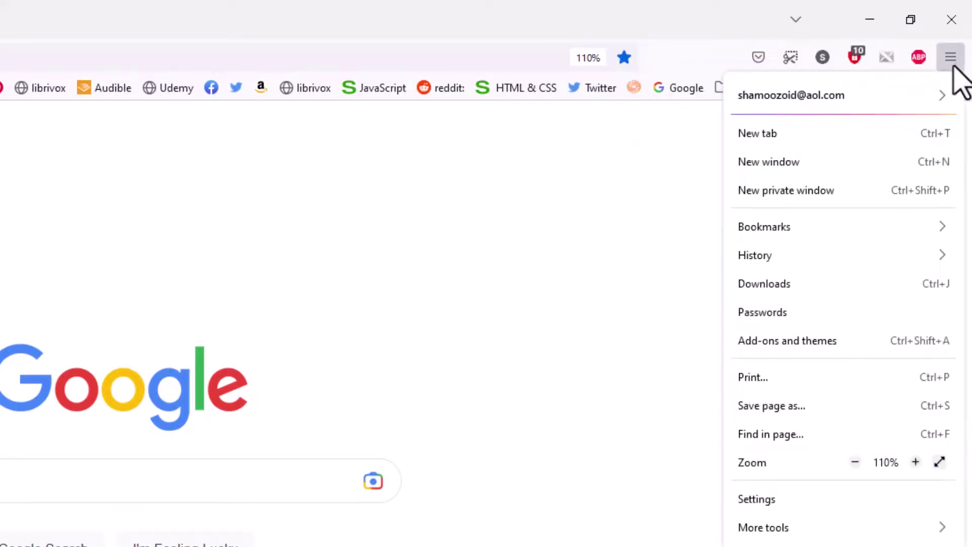
click(816, 228)
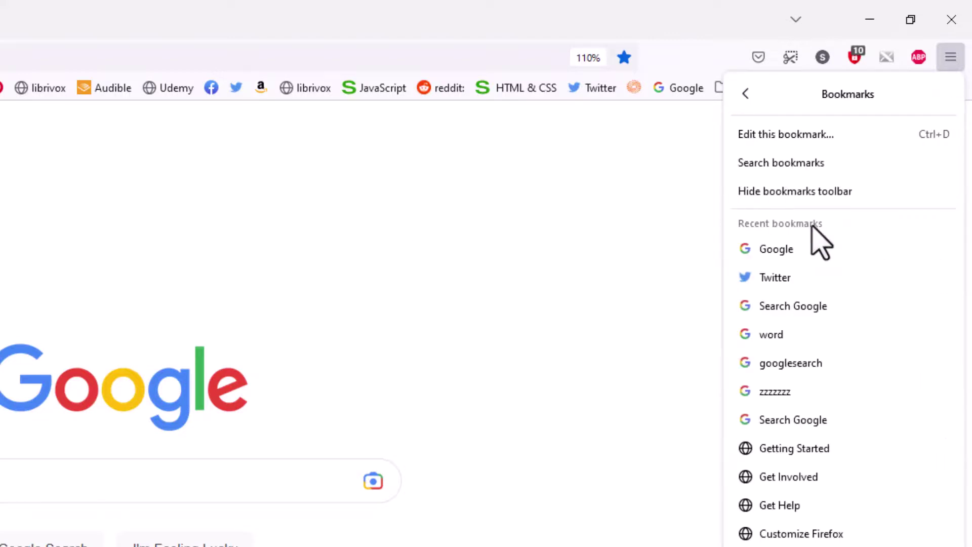
click(856, 163)
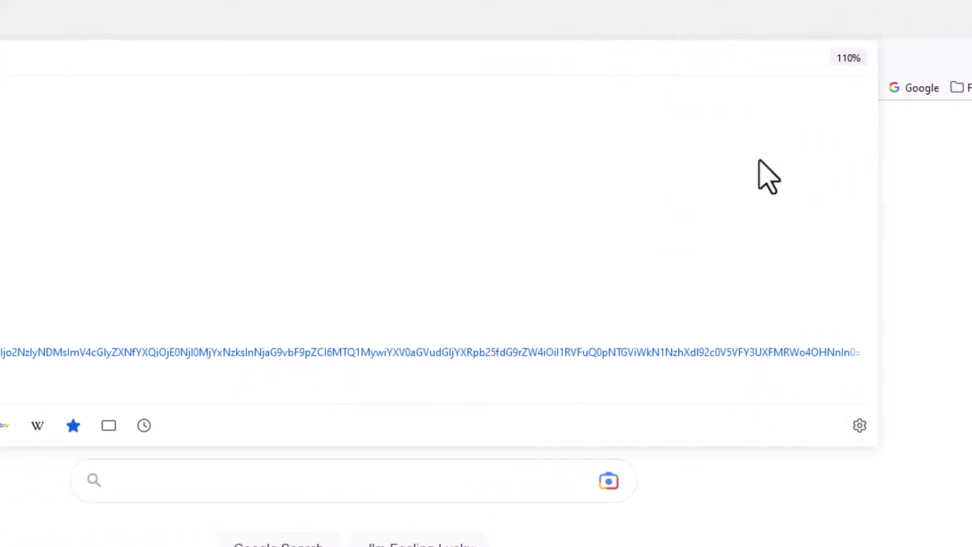